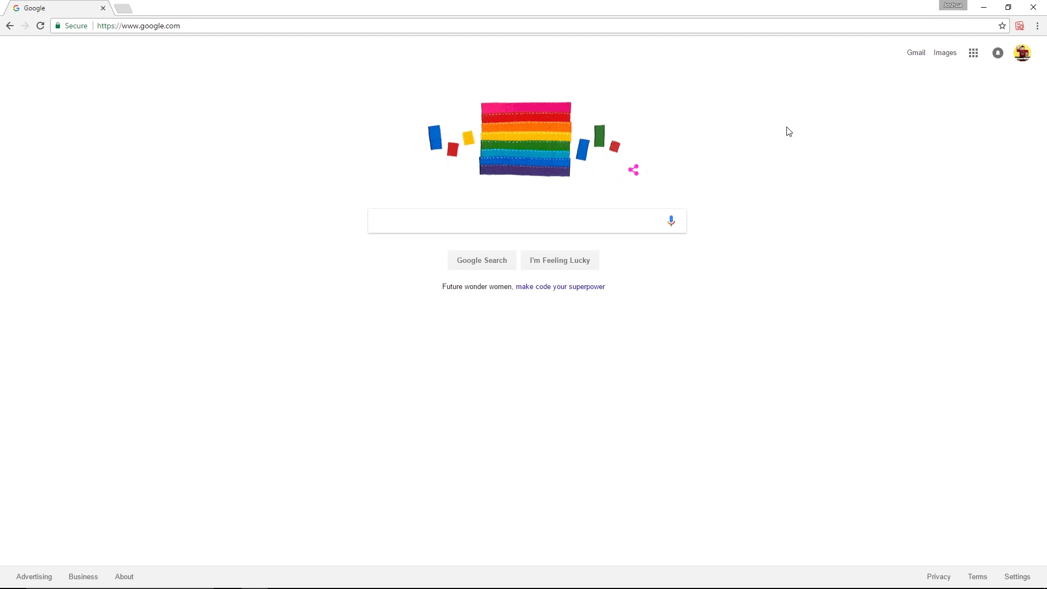
# Navigate Chrome to agentc0re.com/Sub-Counter to load the Goal Subscriber Counter form.
pyautogui.click(667, 24)
pyautogui.press('BackSpace')
pyautogui.write('agentc0re')
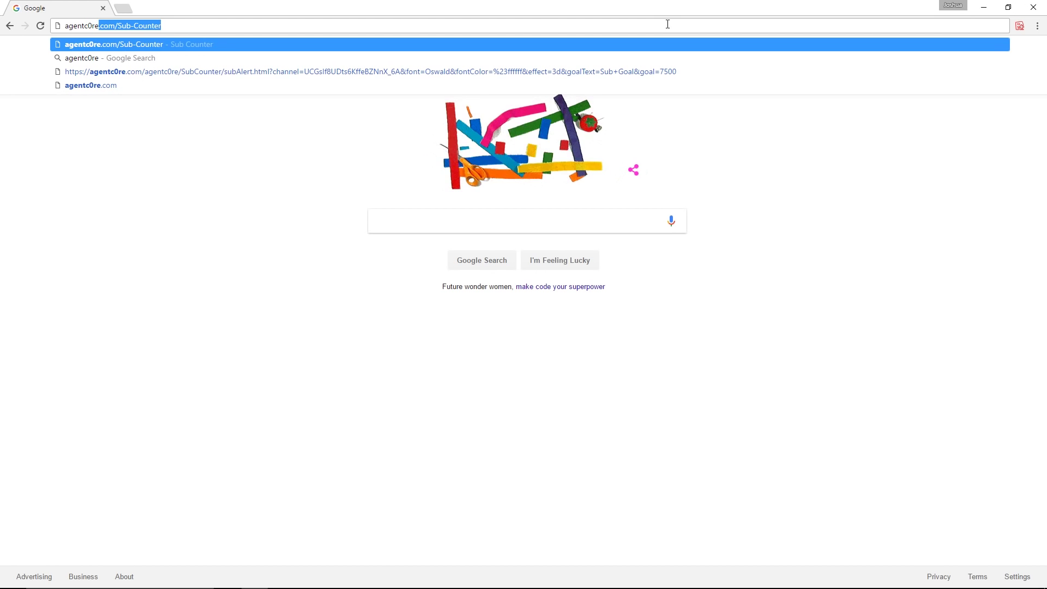
pyautogui.write('.com/Sub-')
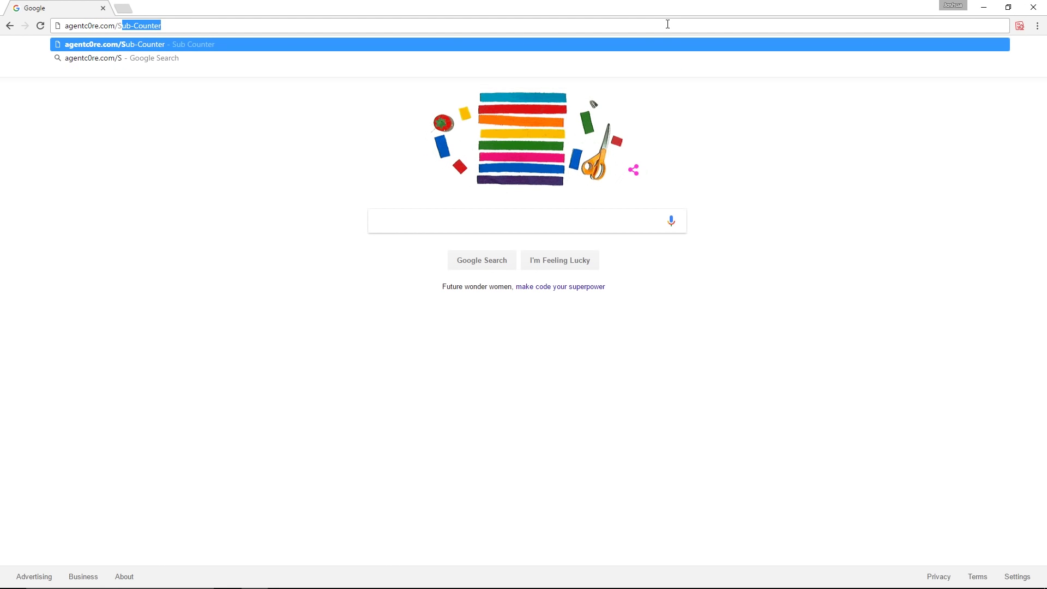
pyautogui.write('Counter')
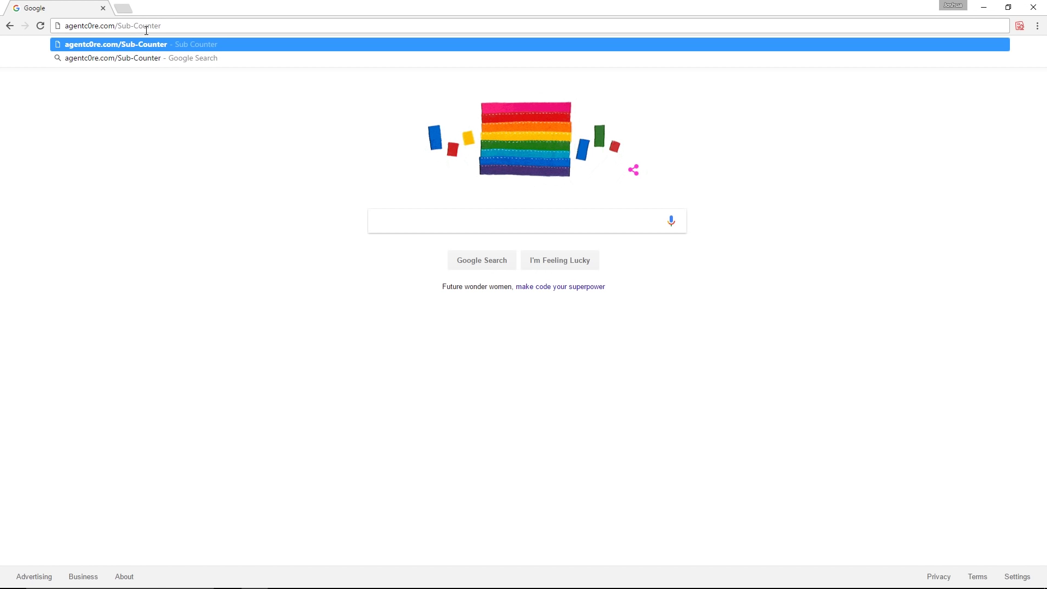
pyautogui.press('Return')
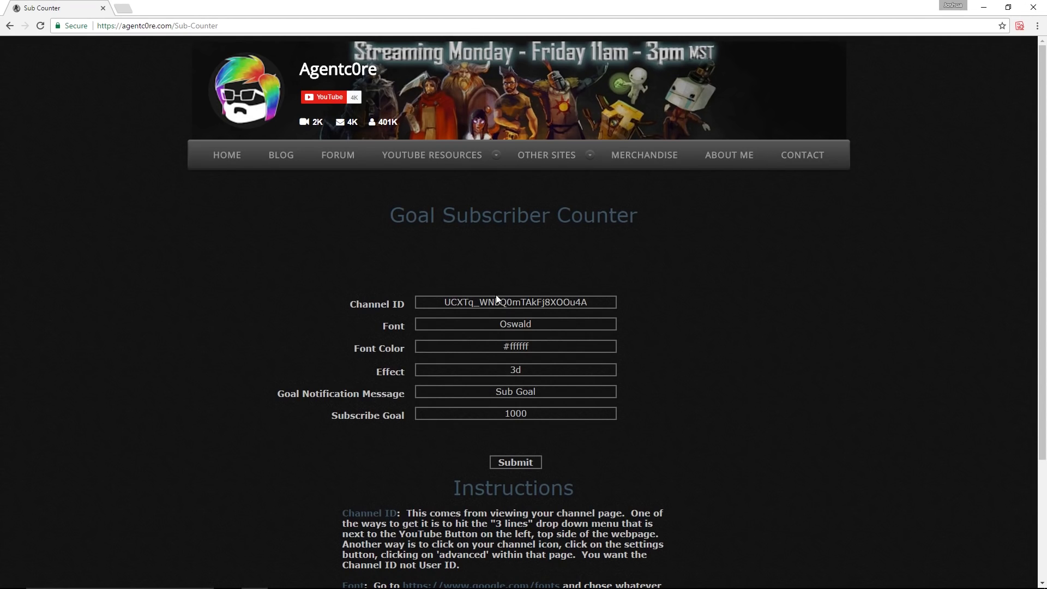
pyautogui.click(598, 302)
# Bring up the Mcover2000 YouTube channel page in a new tab.
pyautogui.hotkey('ctrl', 't')
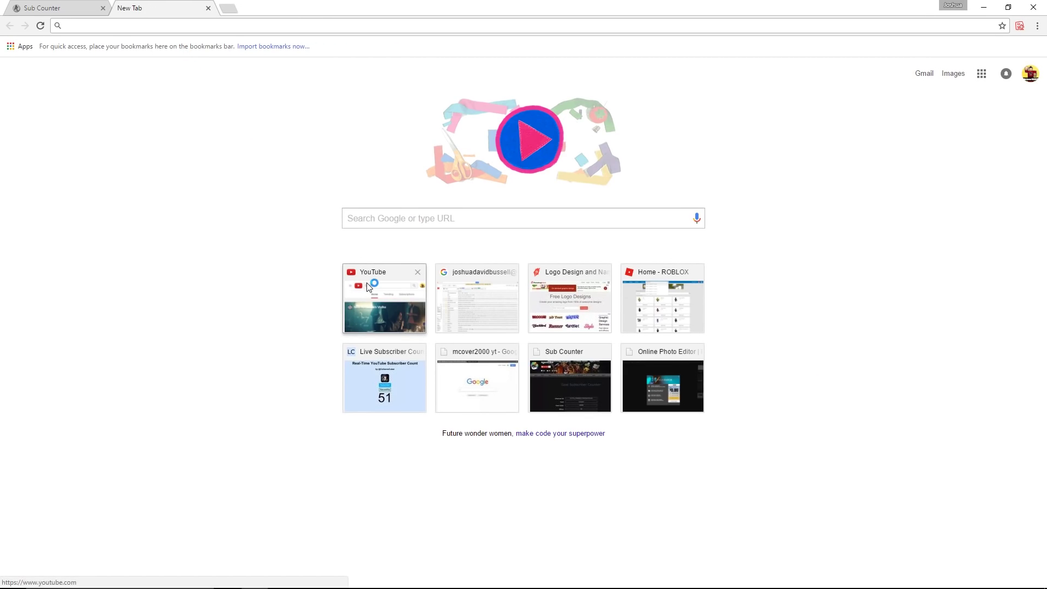
pyautogui.click(368, 287)
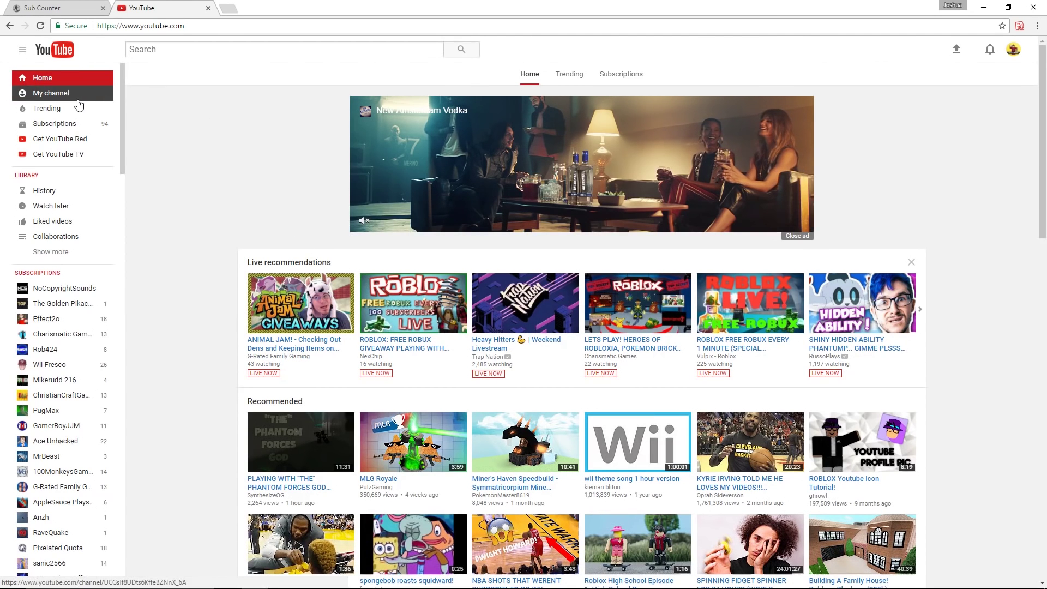
pyautogui.click(51, 92)
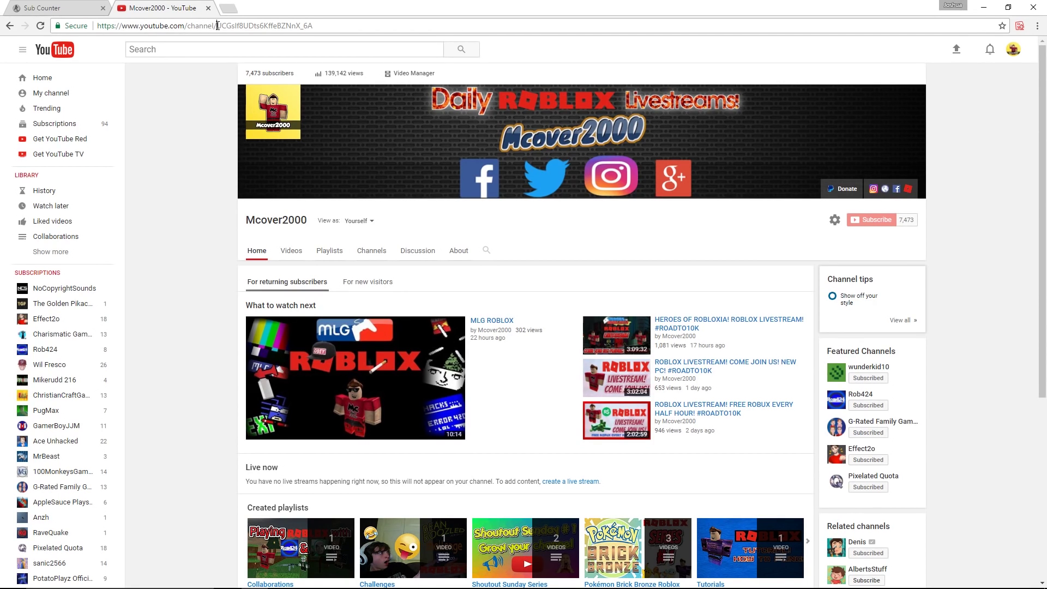
# Copy the channel ID from the channel page's web address.
pyautogui.moveTo(218, 26); pyautogui.dragTo(312, 26)
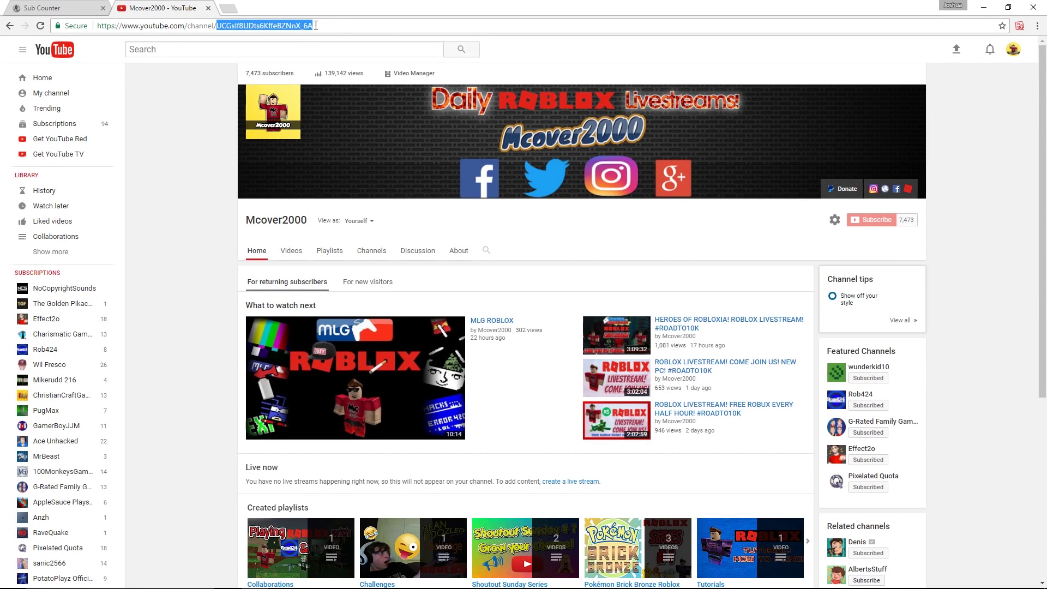
pyautogui.rightClick(292, 29)
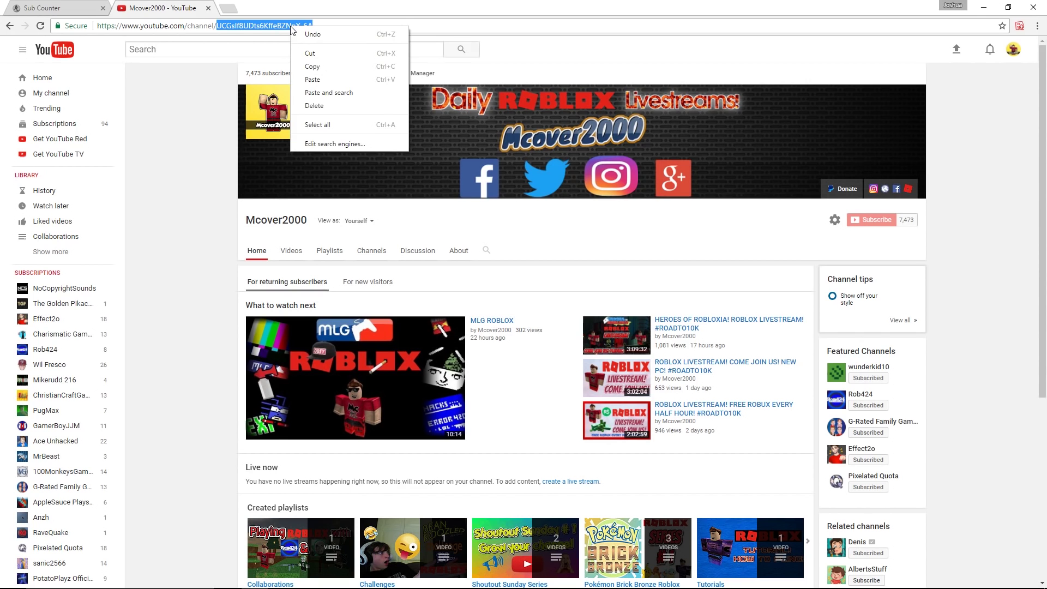
pyautogui.click(315, 69)
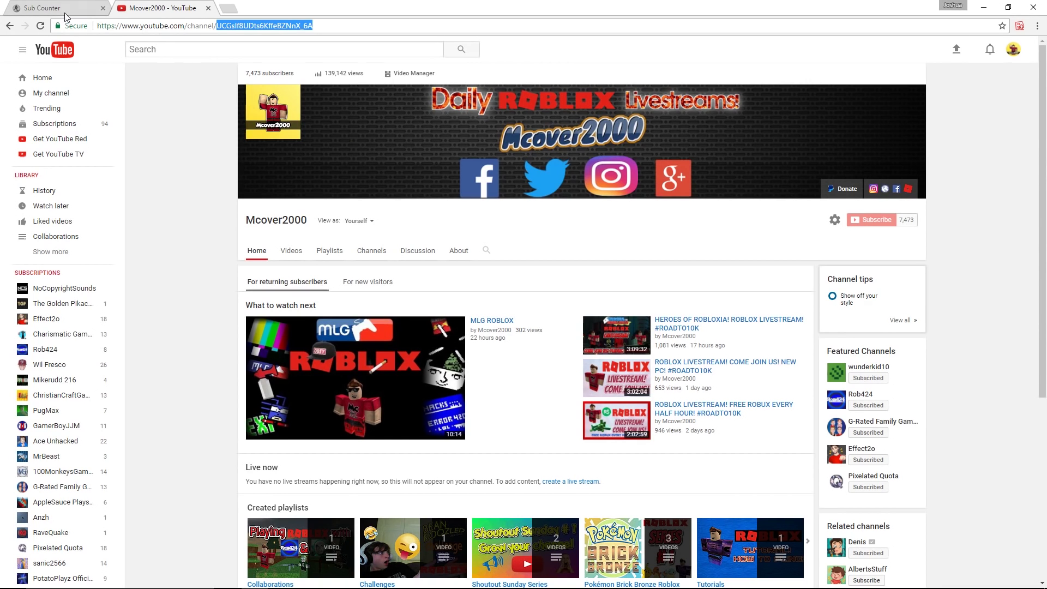
# Replace the form's Channel ID with the copied Mcover2000 channel ID.
pyautogui.click(49, 9)
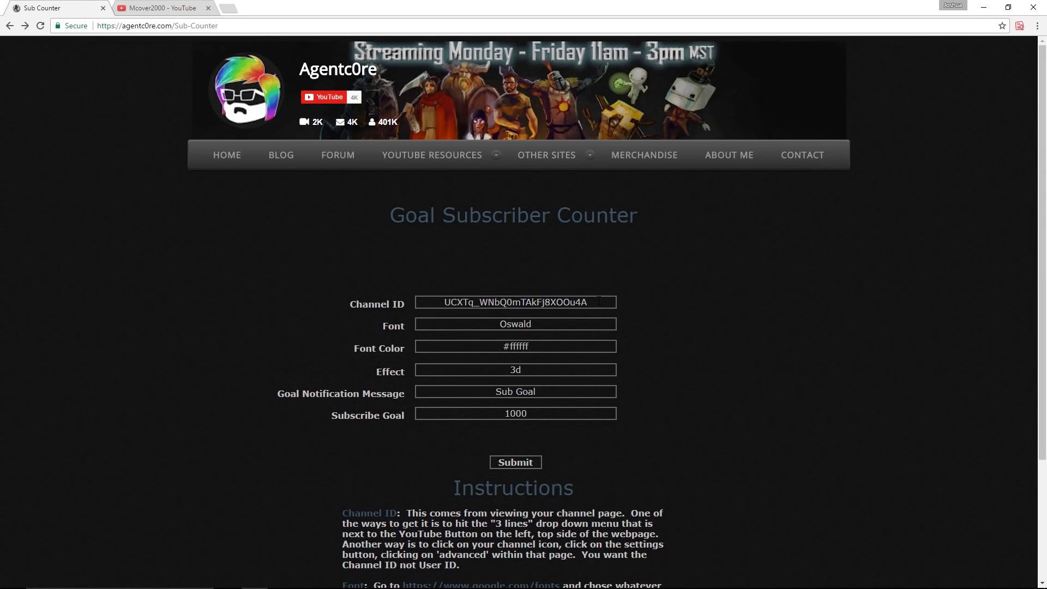
pyautogui.doubleClick(516, 302)
pyautogui.press('BackSpace')
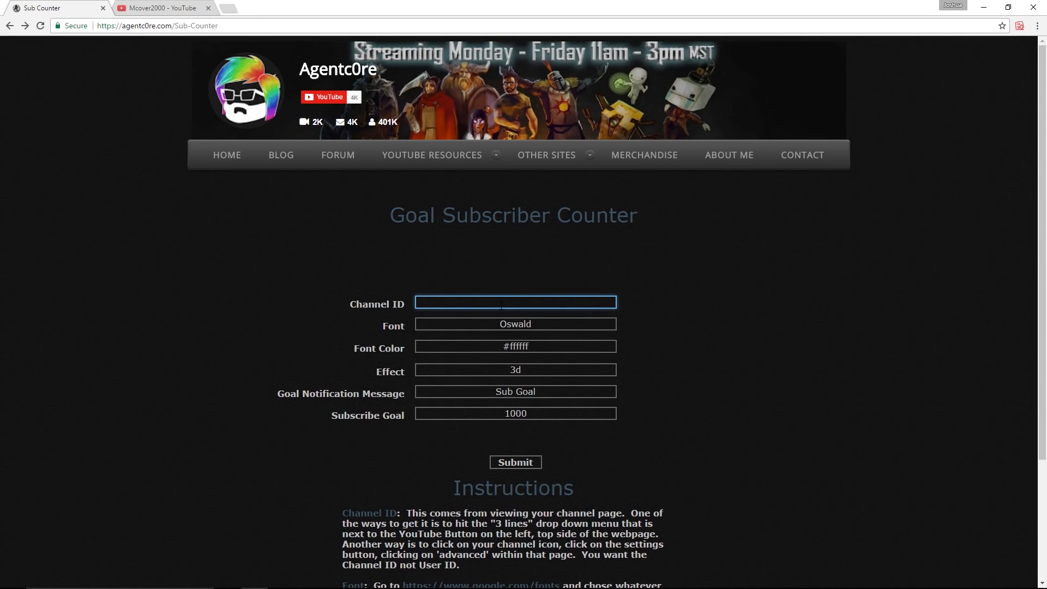
pyautogui.rightClick(501, 304)
pyautogui.click(534, 371)
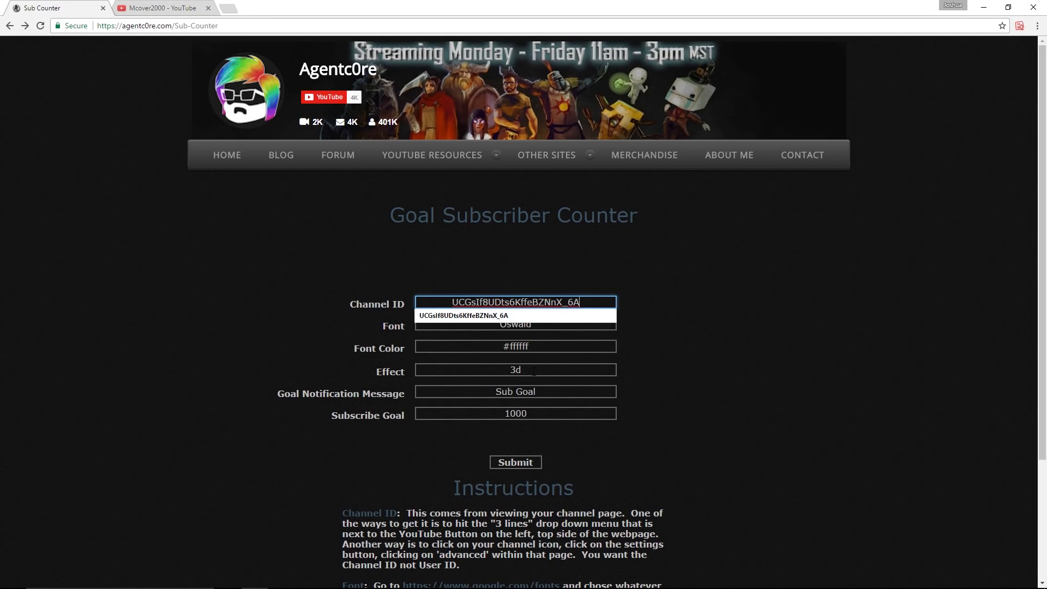
pyautogui.click(581, 315)
pyautogui.click(660, 329)
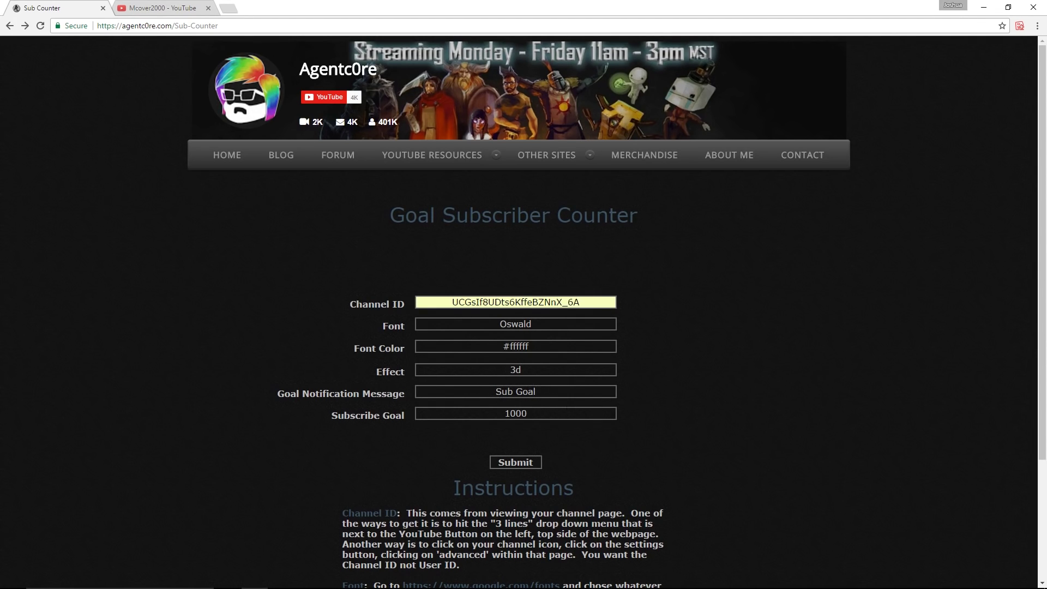
# Change the Subscribe Goal from 1000 to 7500.
pyautogui.doubleClick(537, 414)
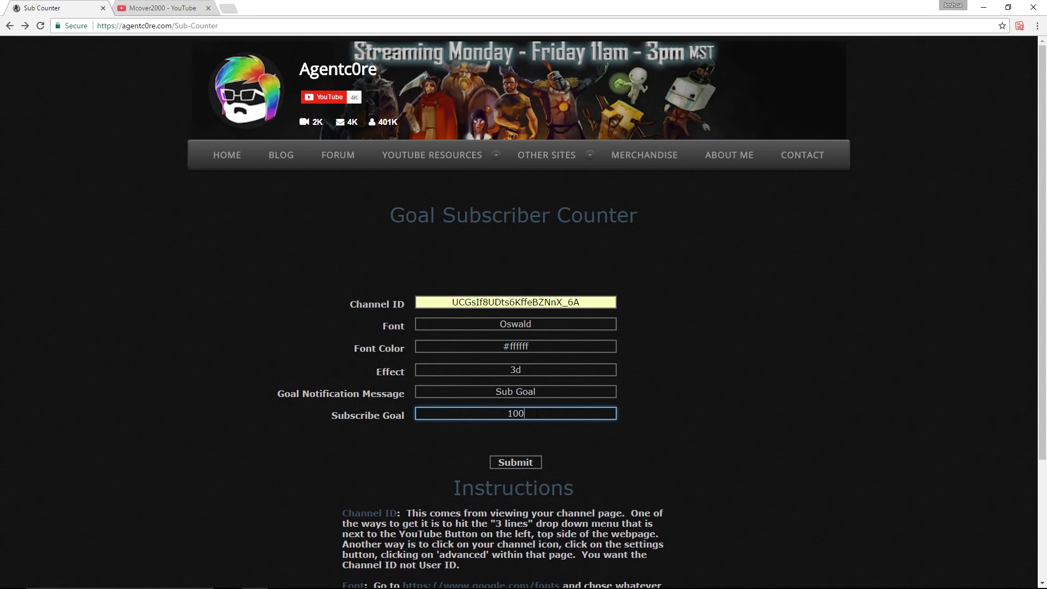
pyautogui.press('BackSpace')
pyautogui.write('755')
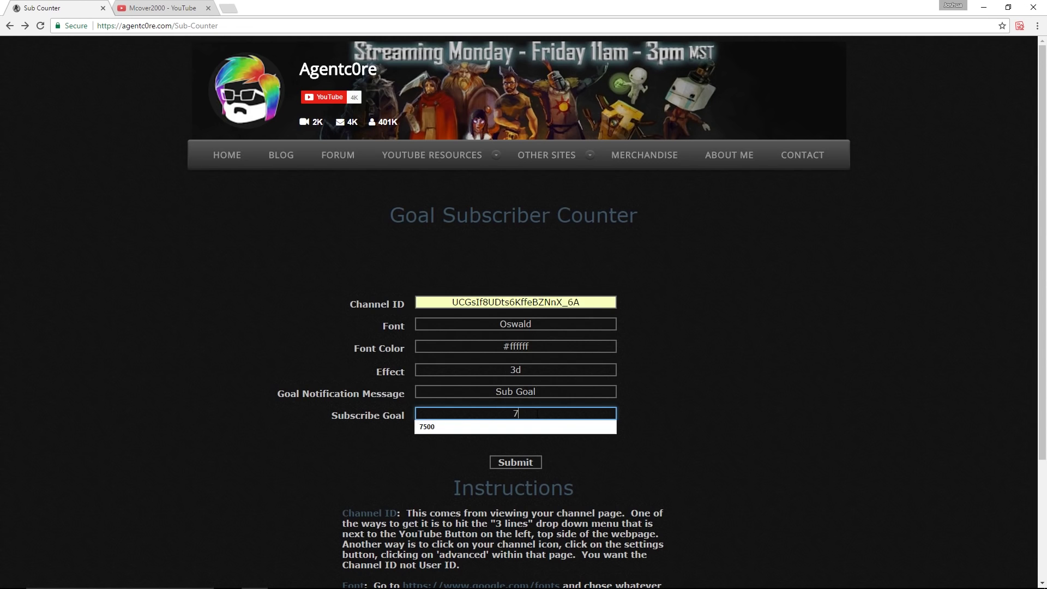
pyautogui.press('BackSpace')
pyautogui.write('00')
pyautogui.click(515, 426)
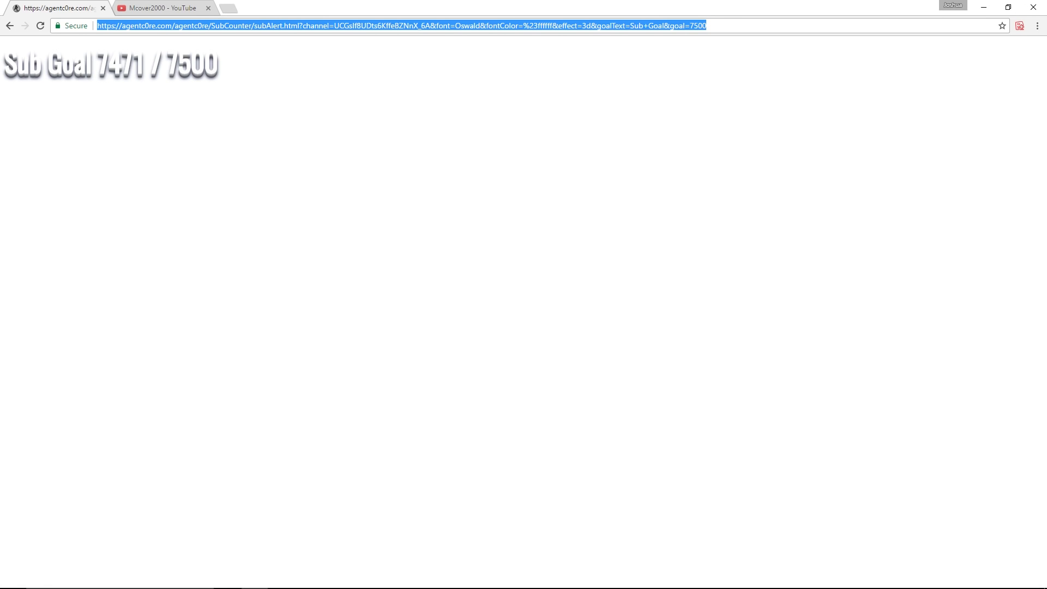
# Switch from Chrome back to OBS Studio.
pyautogui.hotkey('alt', 'Tab')
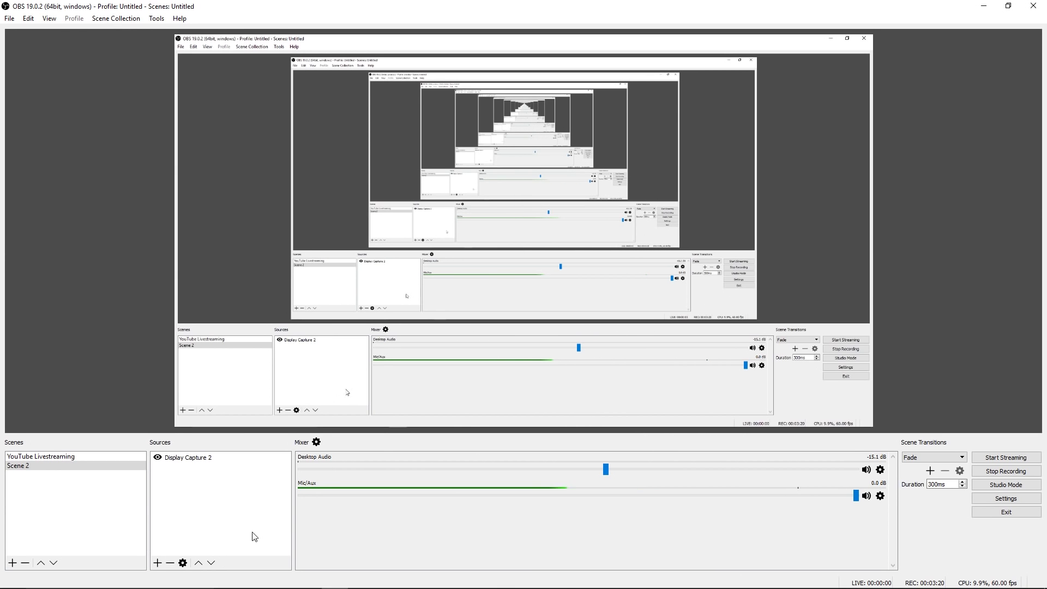
# Add a new BrowserSource to Scene 2's source list.
pyautogui.click(158, 563)
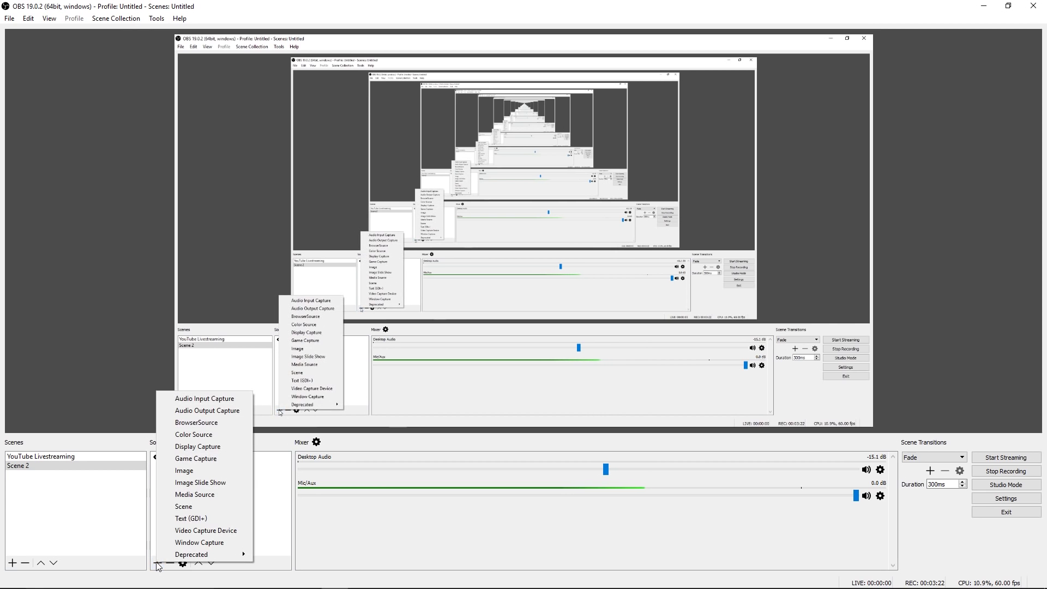
pyautogui.click(175, 423)
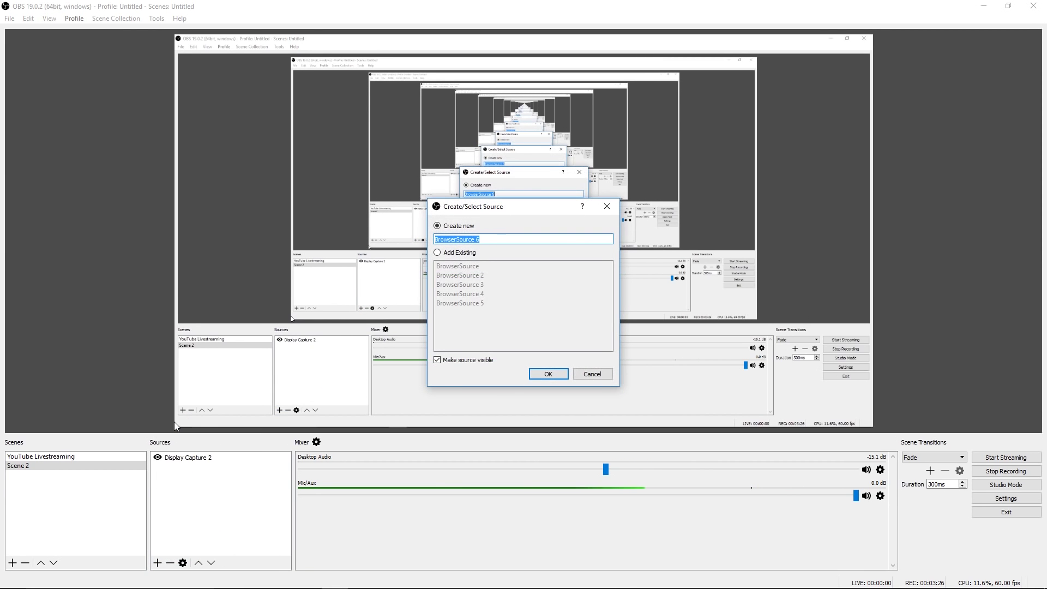
pyautogui.click(537, 376)
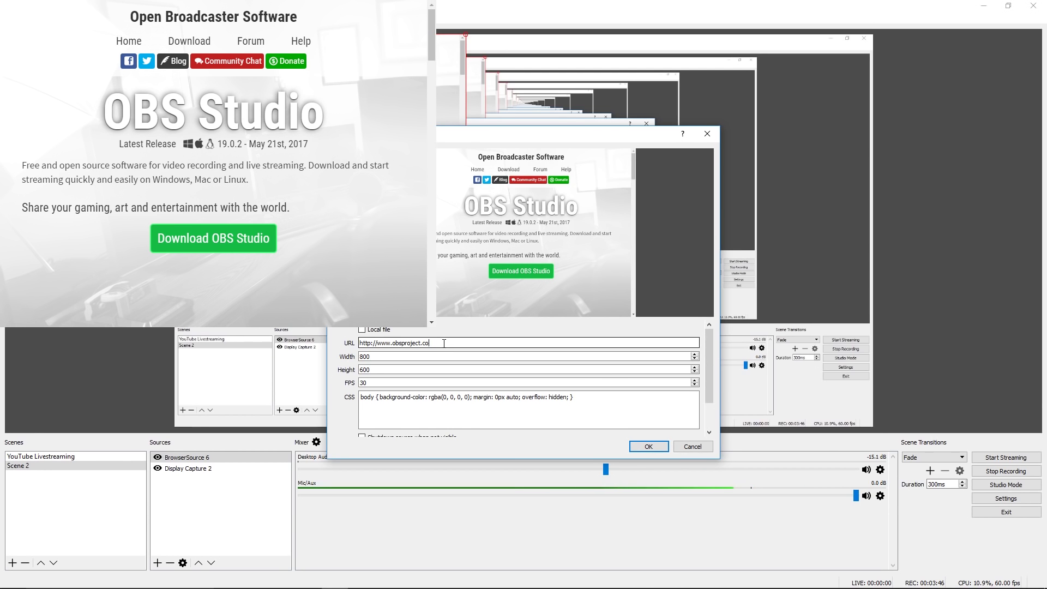
# Replace the source's default URL with the copied Sub Goal overlay address.
pyautogui.press('BackSpace')
pyautogui.press('BackSpace')
pyautogui.press('BackSpace')
pyautogui.press('BackSpace')
pyautogui.press('BackSpace')
pyautogui.press('BackSpace')
pyautogui.press('BackSpace')
pyautogui.press('BackSpace')
pyautogui.press('BackSpace')
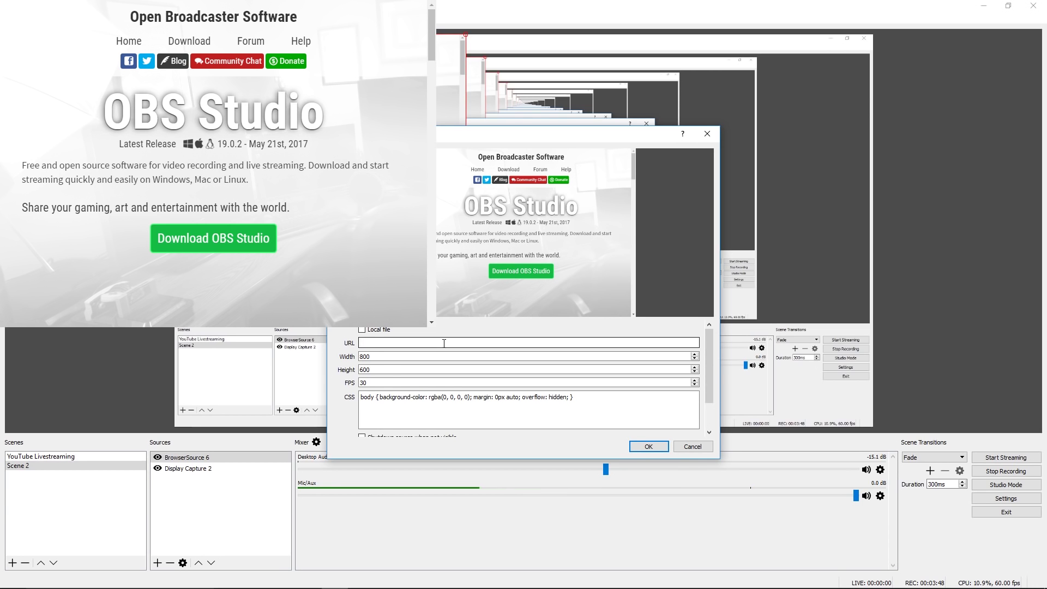
pyautogui.rightClick(445, 345)
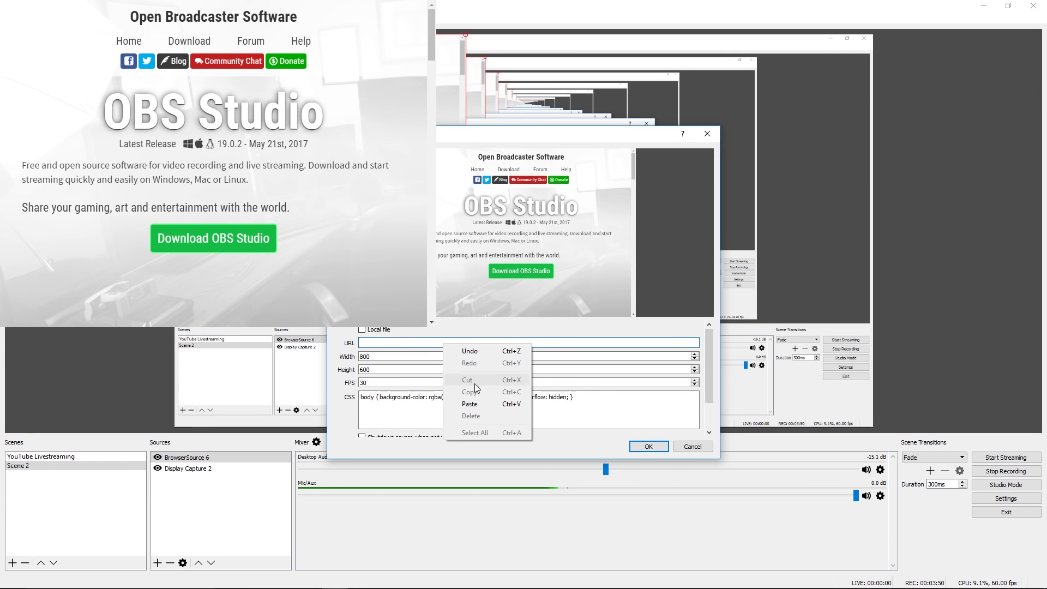
pyautogui.click(469, 404)
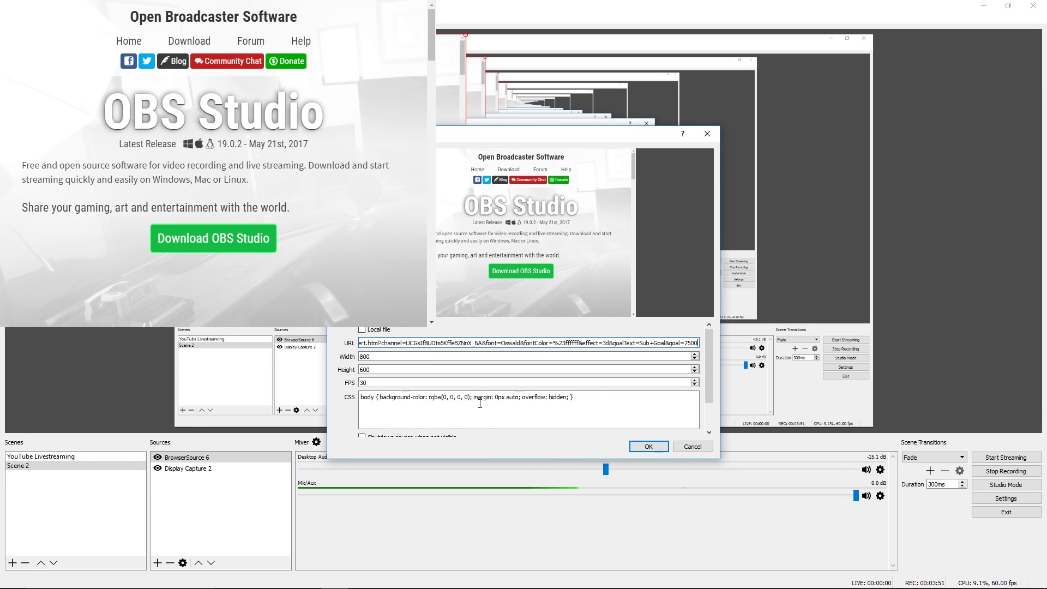
# Confirm the source and drag the Sub Goal overlay to the preview's bottom-right corner.
pyautogui.click(649, 445)
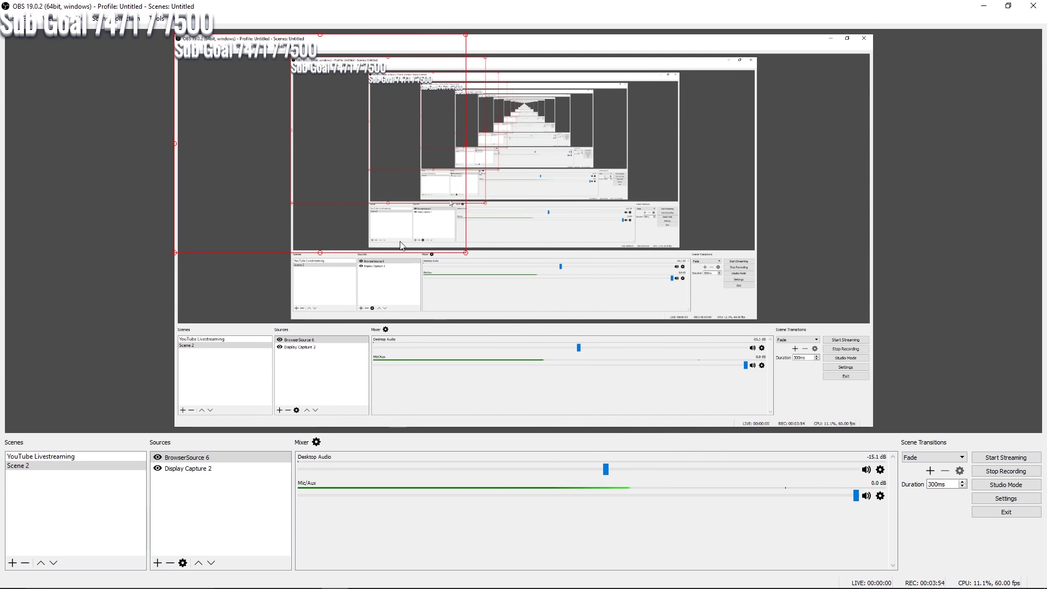
pyautogui.moveTo(123, 25)
pyautogui.mouseDown()
pyautogui.moveTo(575, 333)
pyautogui.moveTo(680, 368)
pyautogui.moveTo(794, 453)
pyautogui.mouseUp()
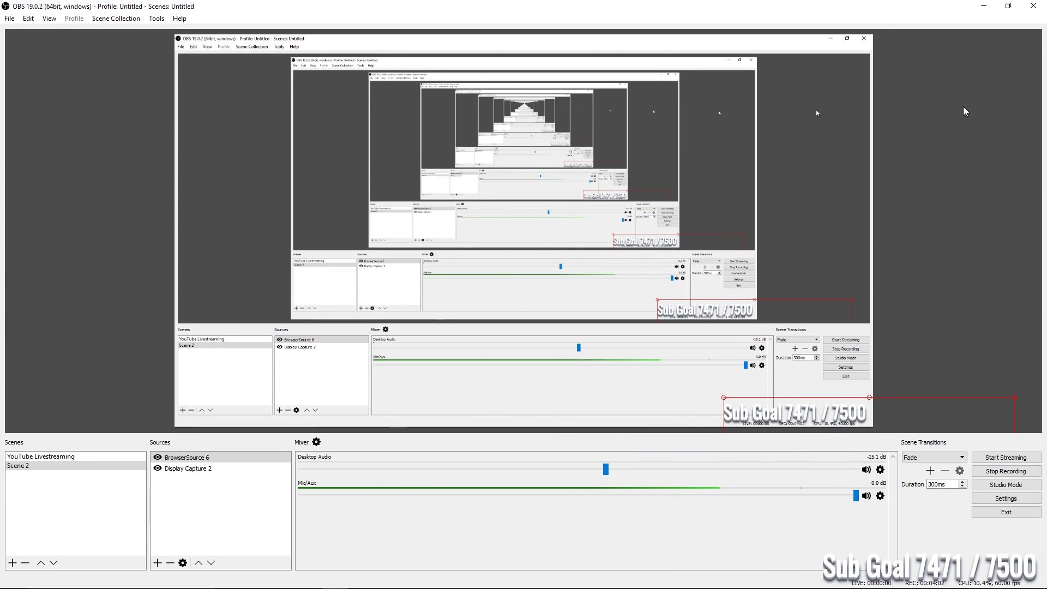
# Minimise OBS and go back in Chrome to the filled-in Sub-Counter form.
pyautogui.click(982, 7)
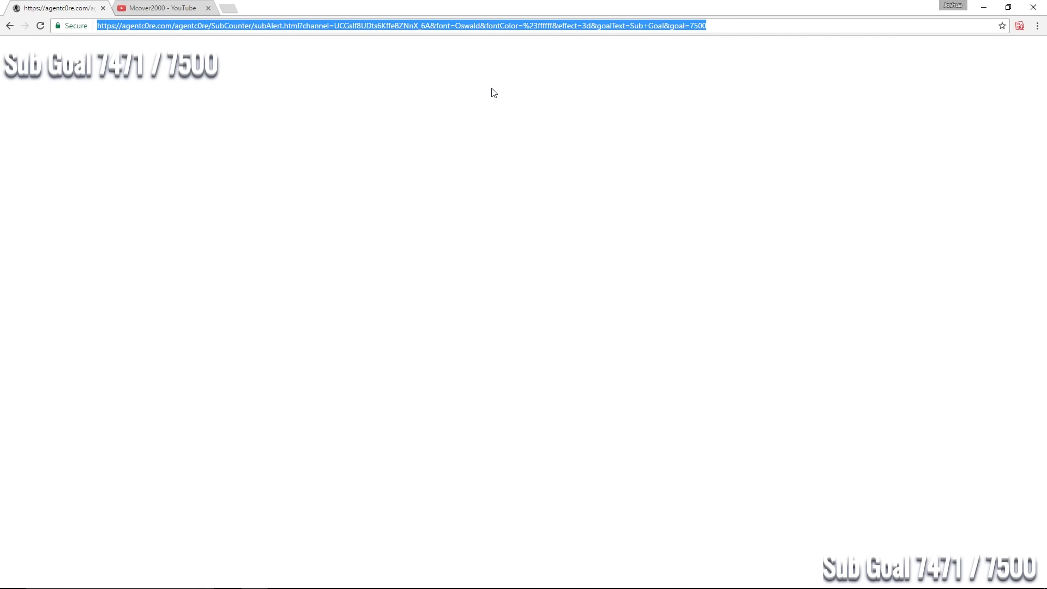
pyautogui.hotkey('alt', 'Left')
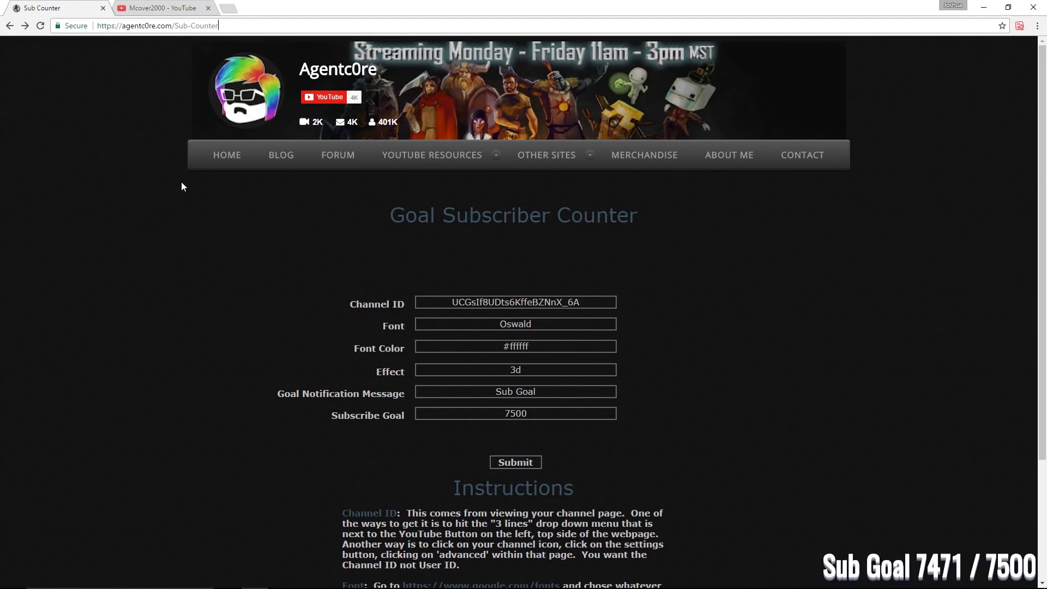